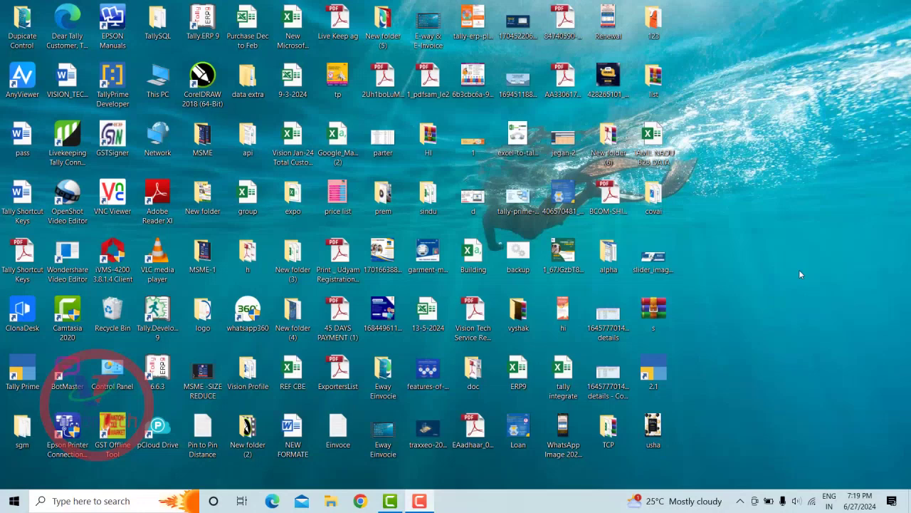
Launch TallyPrime and open the company Vision Tech Duplicate Control
double_click(27, 373)
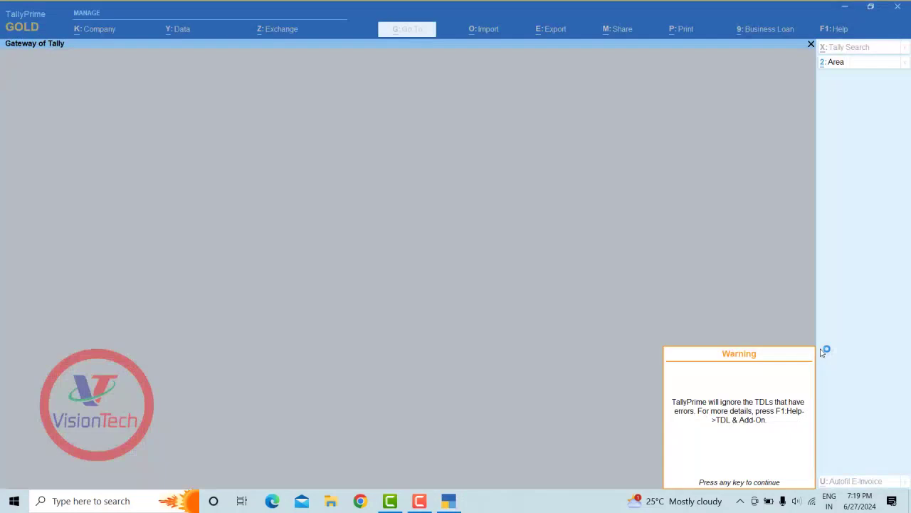
key("Return")
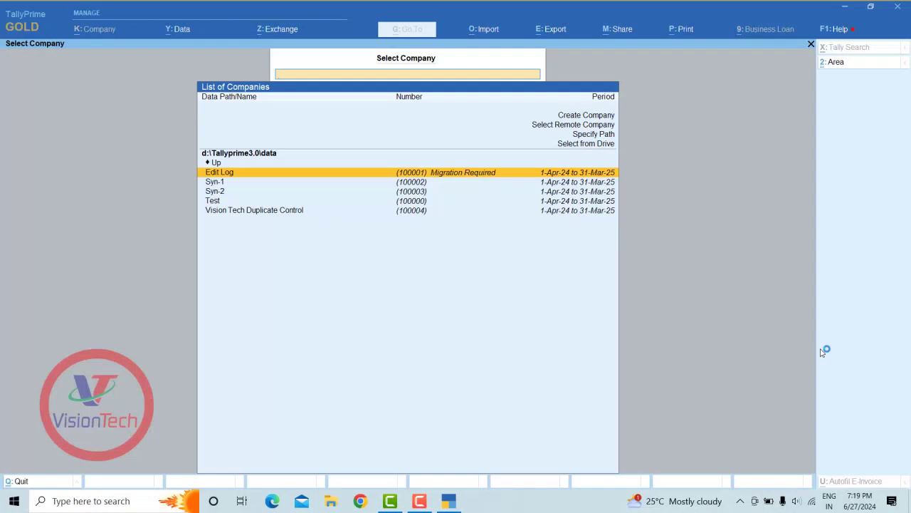
key("Down")
key("Down")
key("Down")
key("Down")
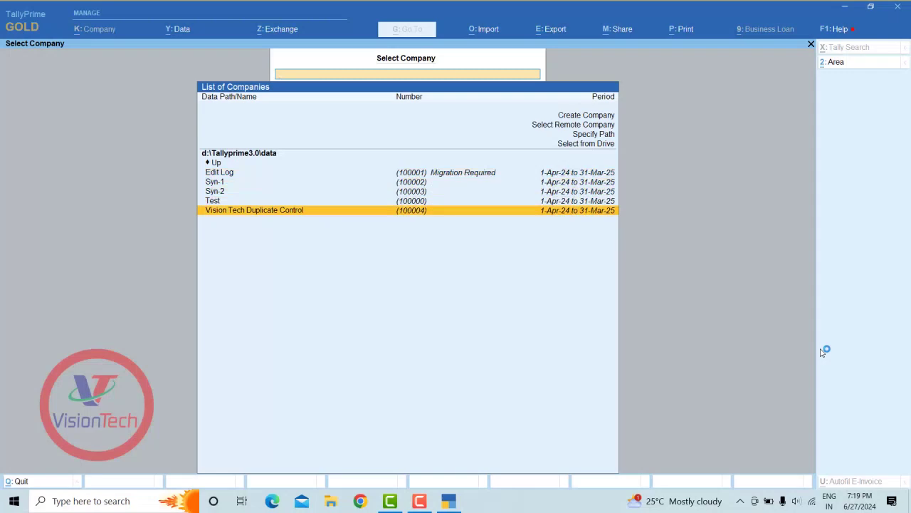
key("Return")
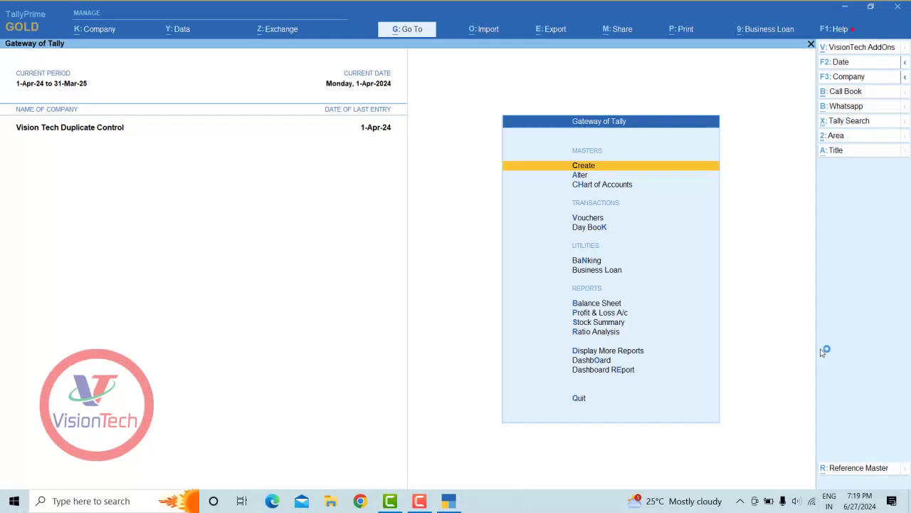
Open the Day Book for 1-Apr-24 and view the Dyeing Charges journal voucher
key("d")
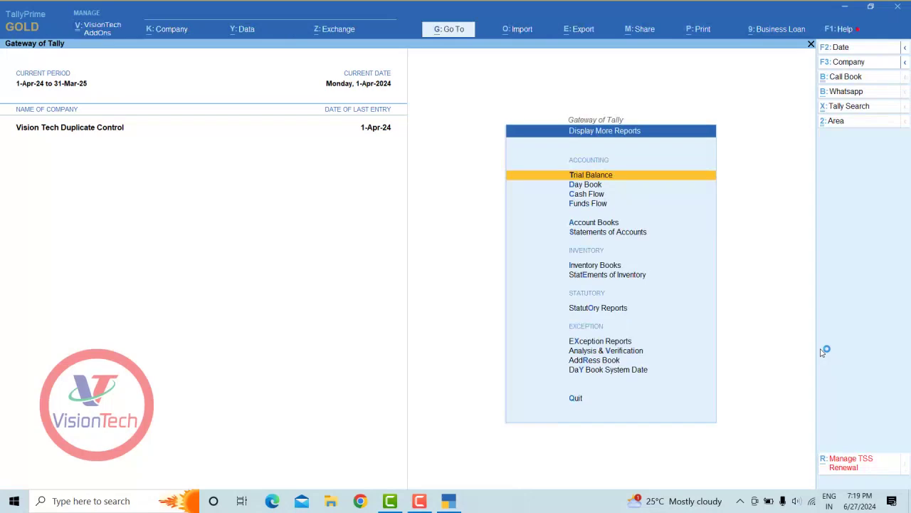
key("d")
key("alt+F2")
key("Return")
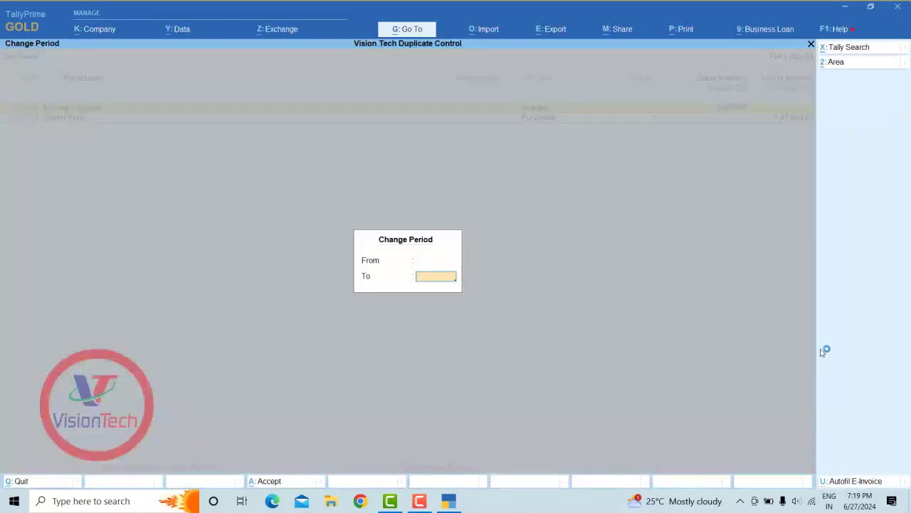
key("Return")
key("Return")
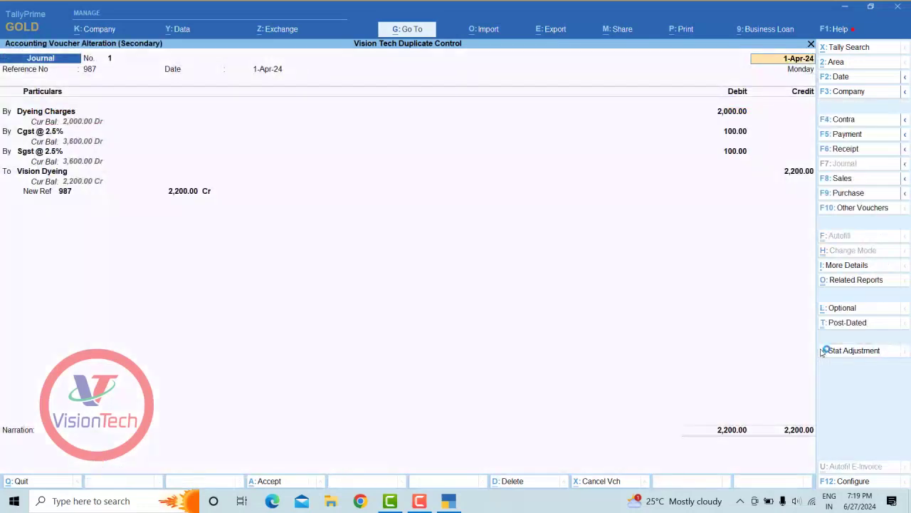
key("Escape")
key("y")
View the supplier invoice number and party in the Vision Yarn purchase voucher, and return to the Day Book
key("Down")
key("Return")
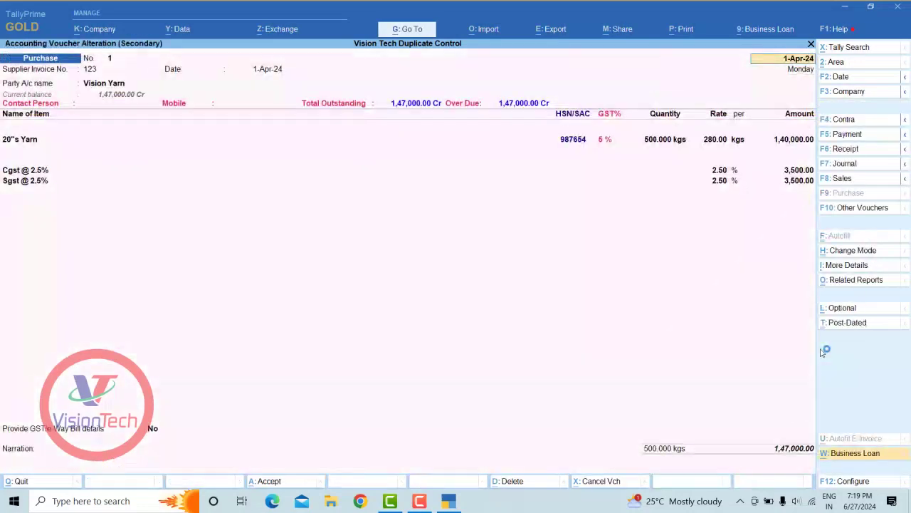
key("Escape")
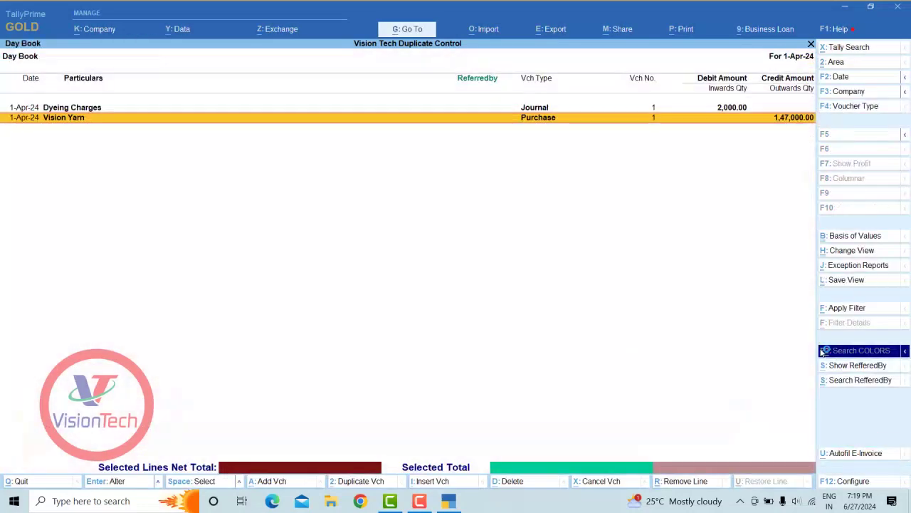
key("Return")
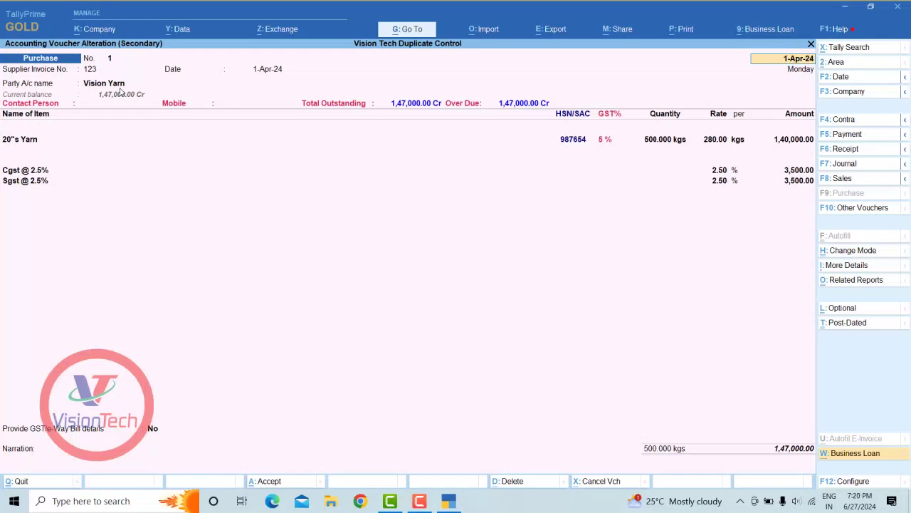
key("Escape")
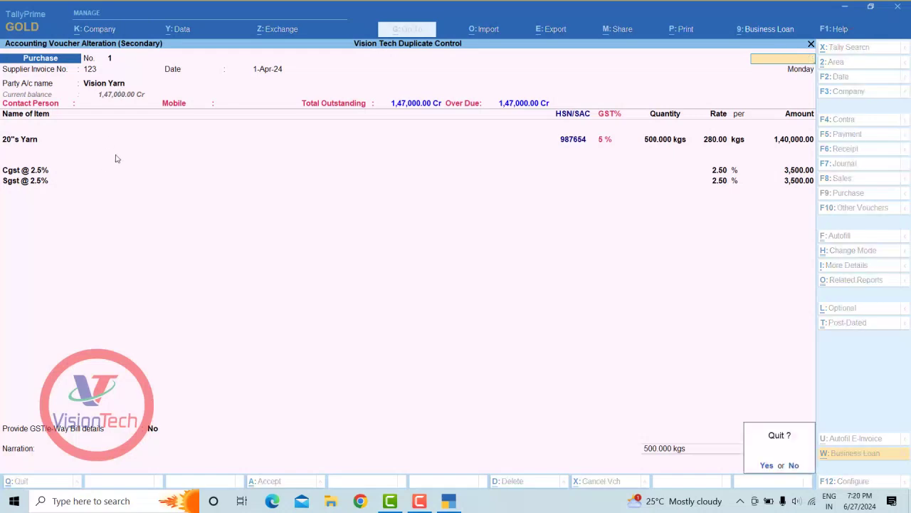
key("y")
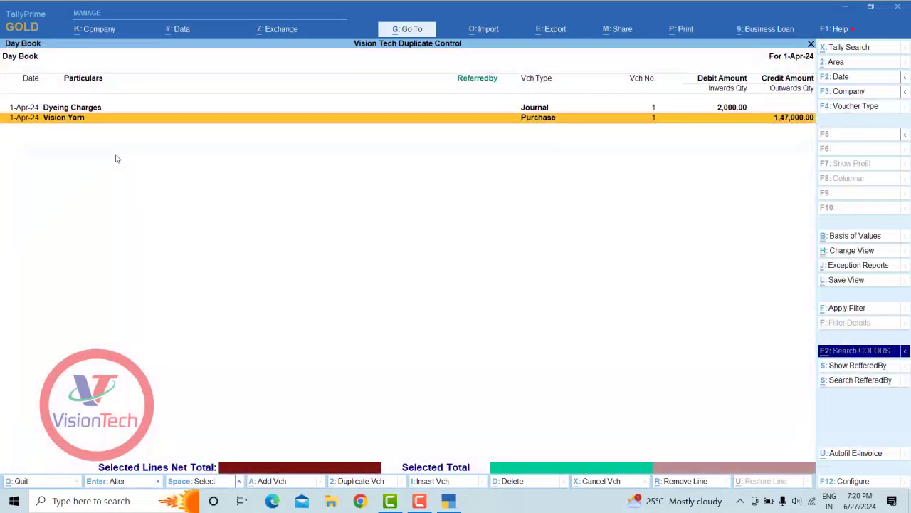
Check the RefControl.tcp entry and its load setting in the local TDL configuration
key("ctrl")
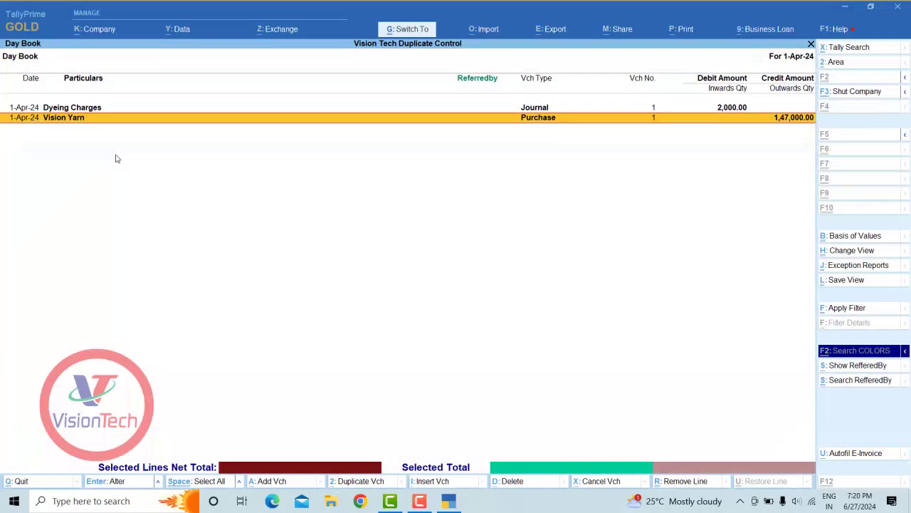
key("ctrl+alt+t")
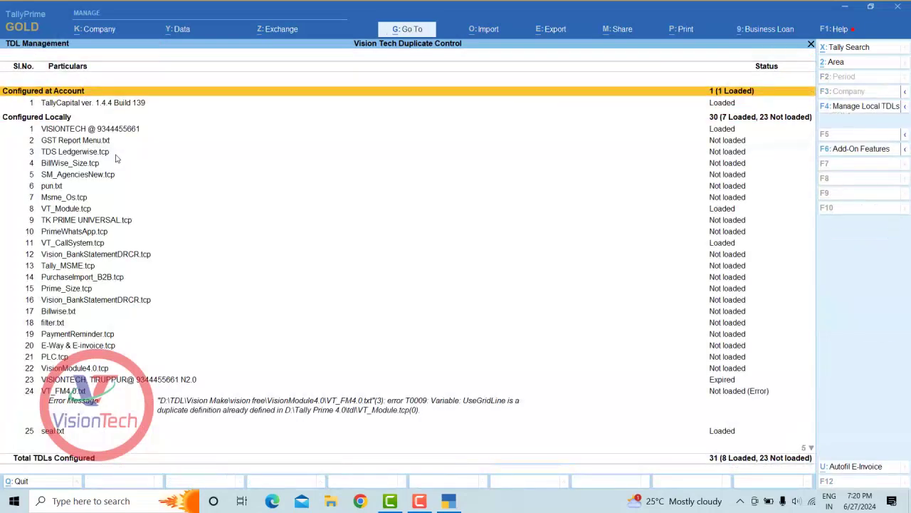
key("F4")
key("ctrl")
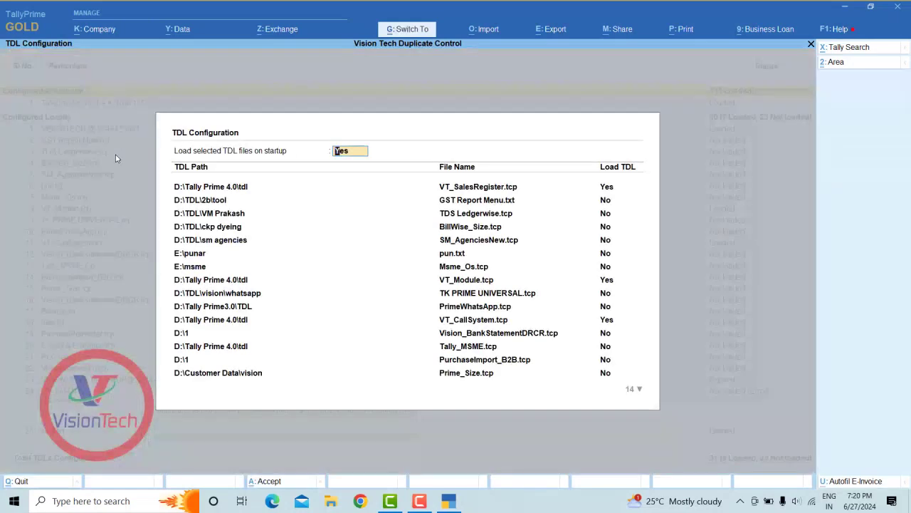
key("ctrl+End")
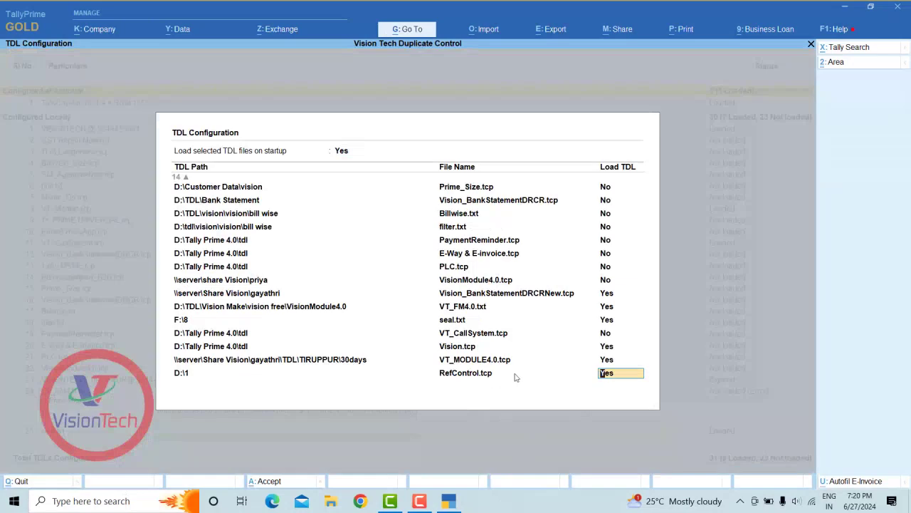
key("Return")
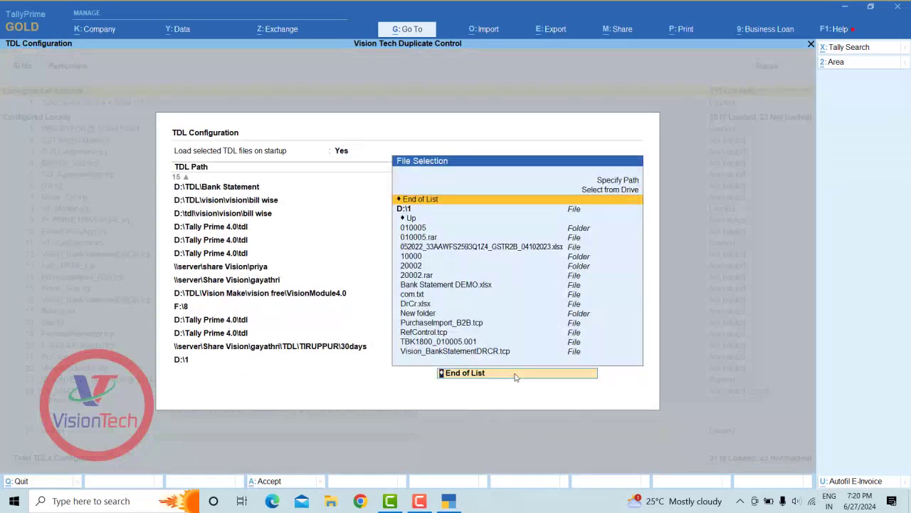
key("Return")
key("Escape")
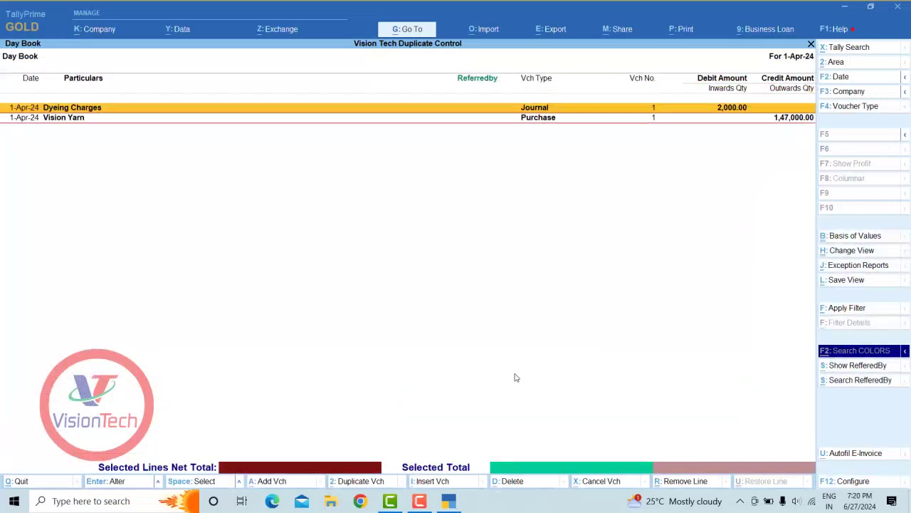
Review the Vision Yarn purchase voucher from the Day Book and close it without altering it
key("Down")
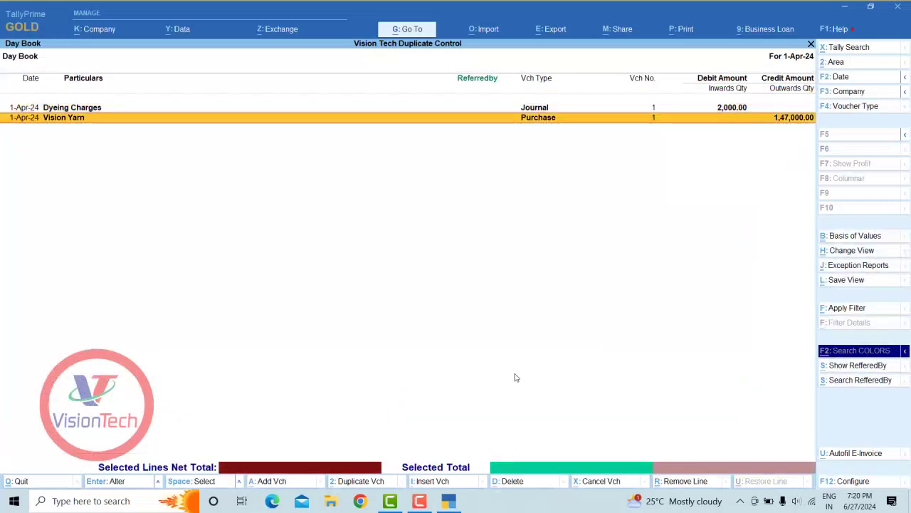
key("Return")
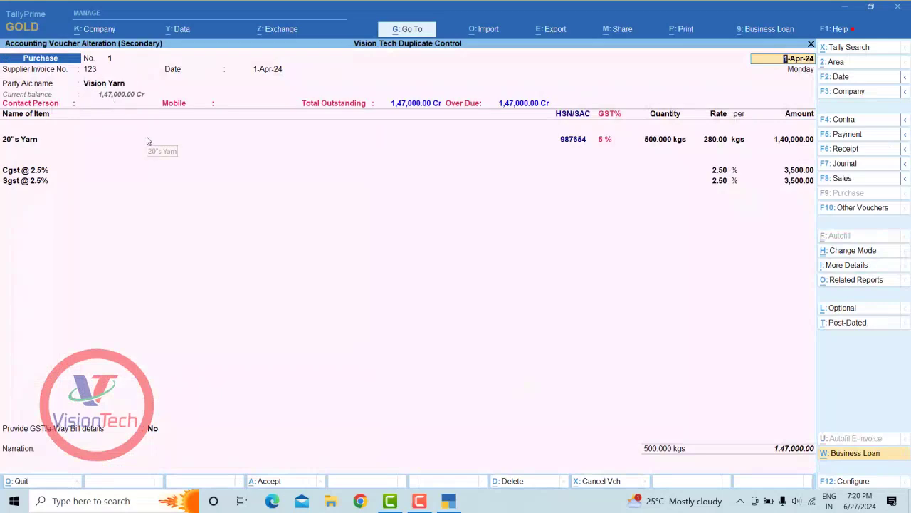
key("Escape")
key("y")
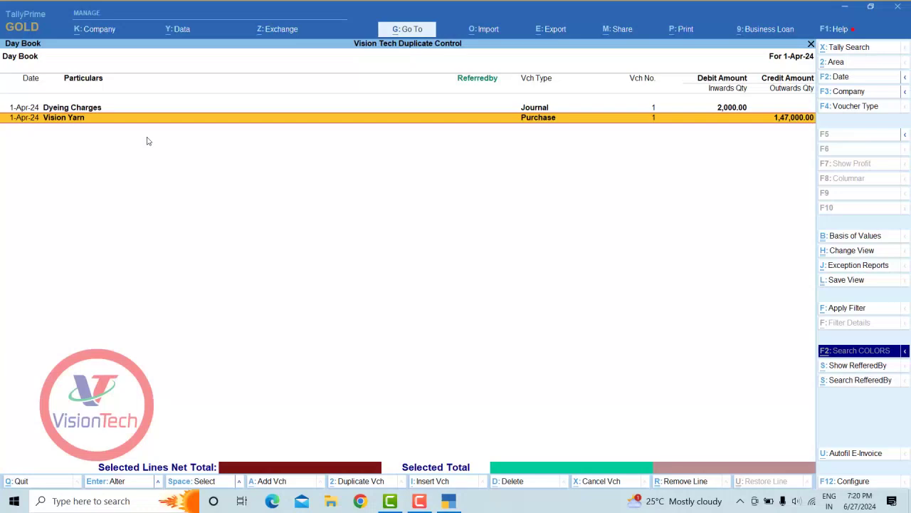
Leave the Day Book and start a new purchase voucher dated 10-Apr-24
key("Escape")
key("Down")
key("Down")
key("Down")
key("Down")
key("Down")
key("Down")
key("Down")
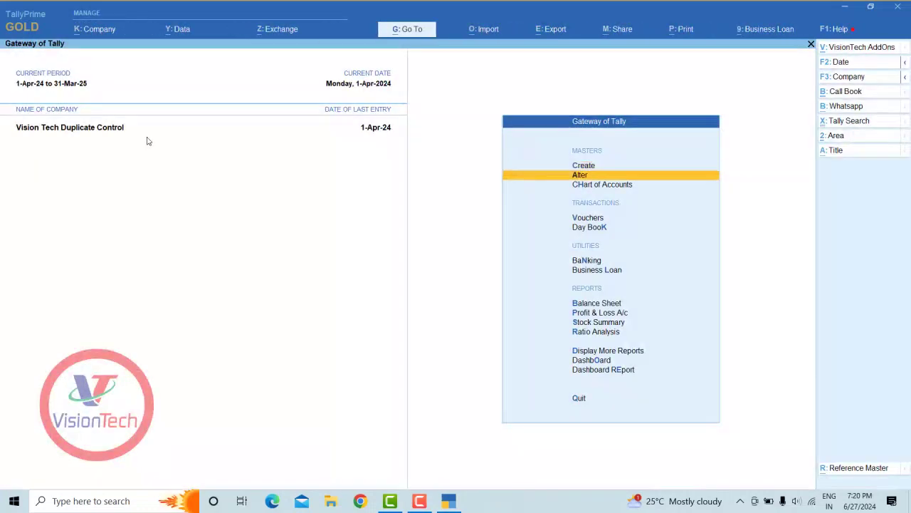
key("Return")
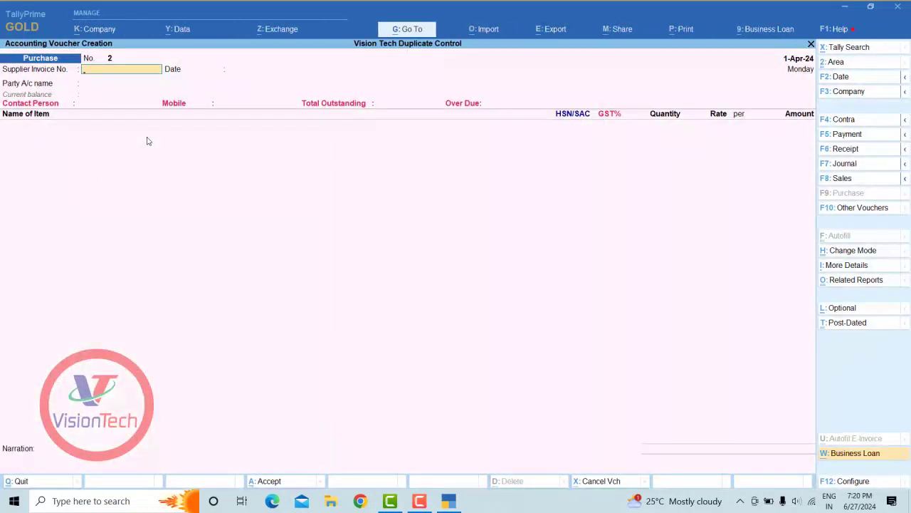
key("F2")
type("10-4")
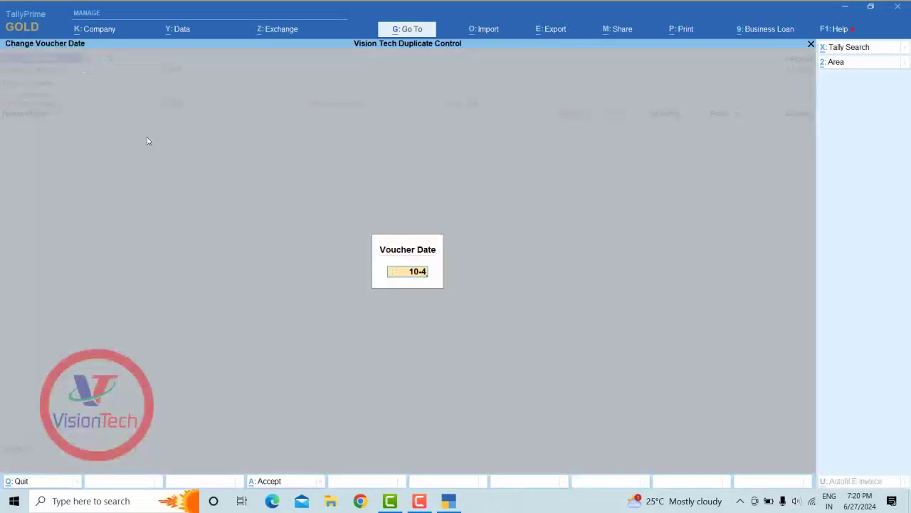
key("Return")
Try to reuse supplier invoice number 123 for the party Vision Yarn in the new purchase voucher, and quit without saving
type("123")
key("Return")
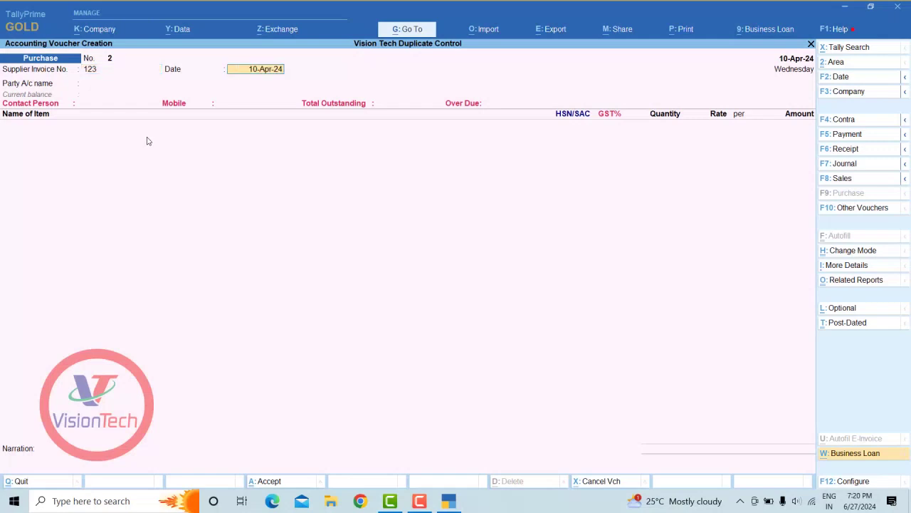
key("Return")
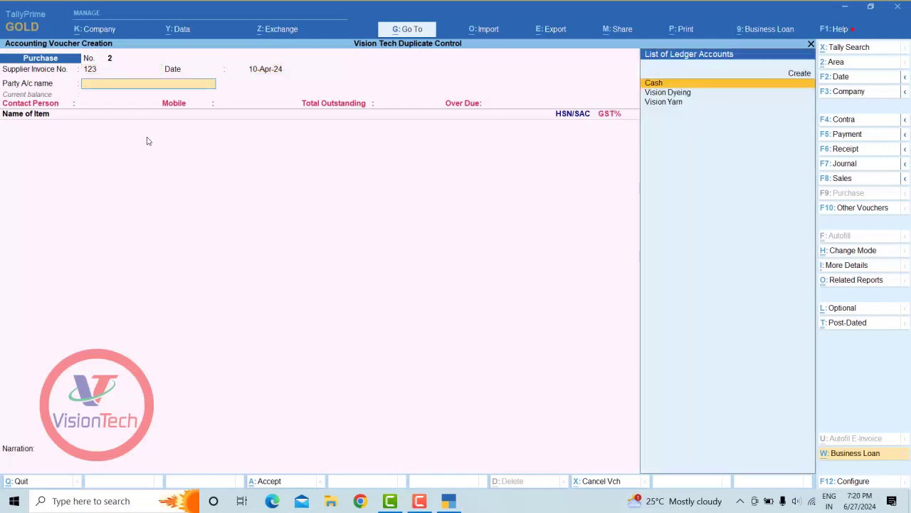
key("Down")
key("Down")
key("Return")
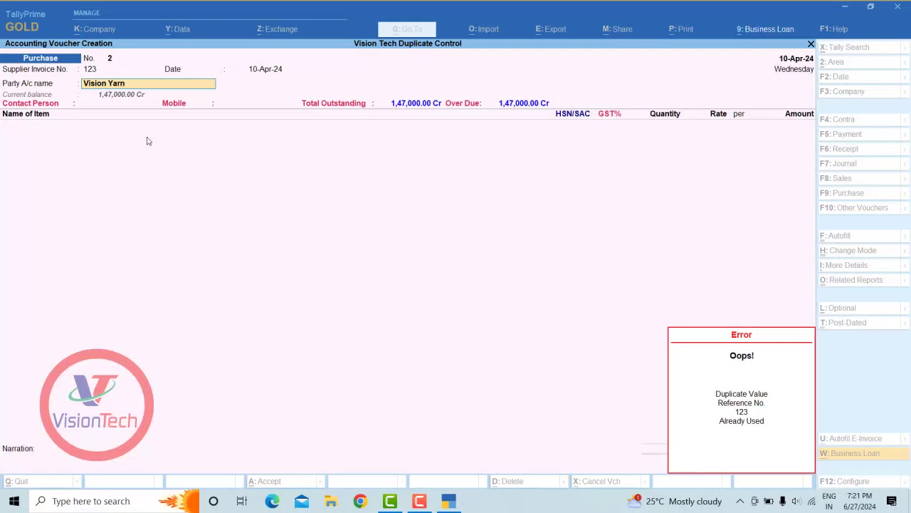
key("Escape")
key("Escape")
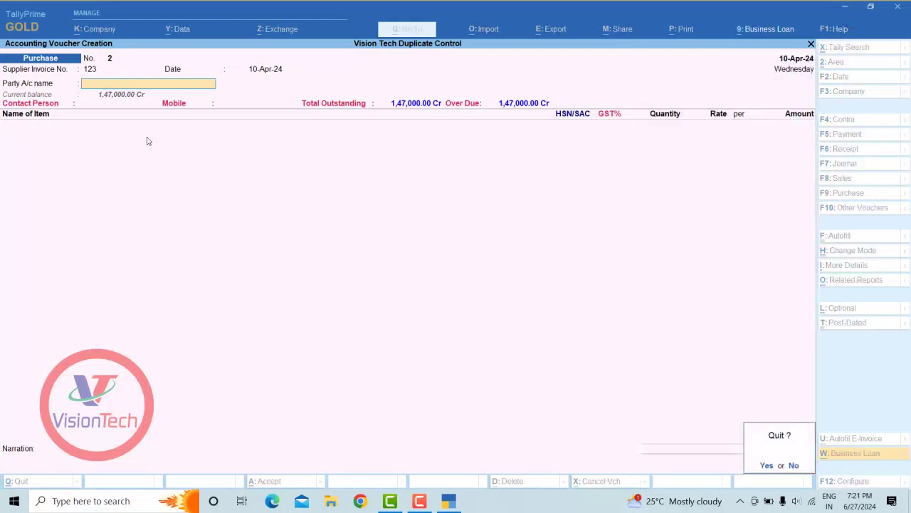
key("y")
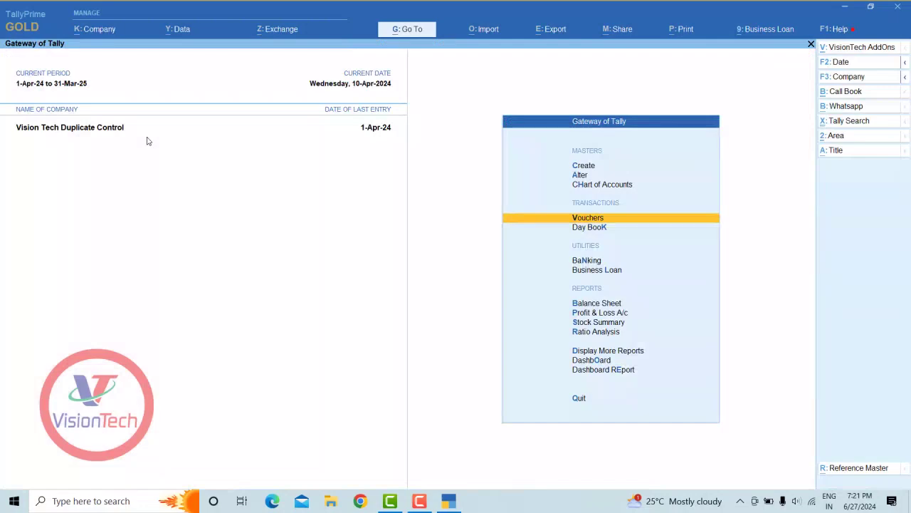
Open the Day Book again and set its period to 1-Apr-24
key("d")
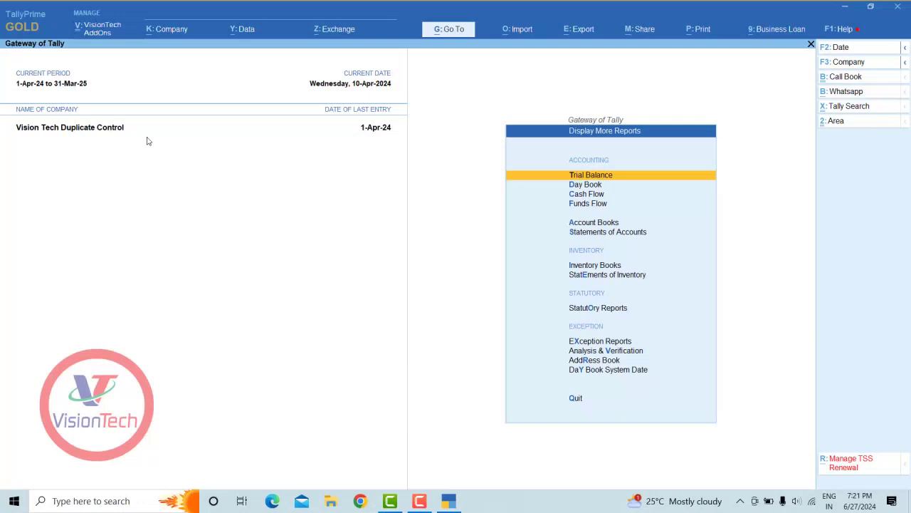
key("d")
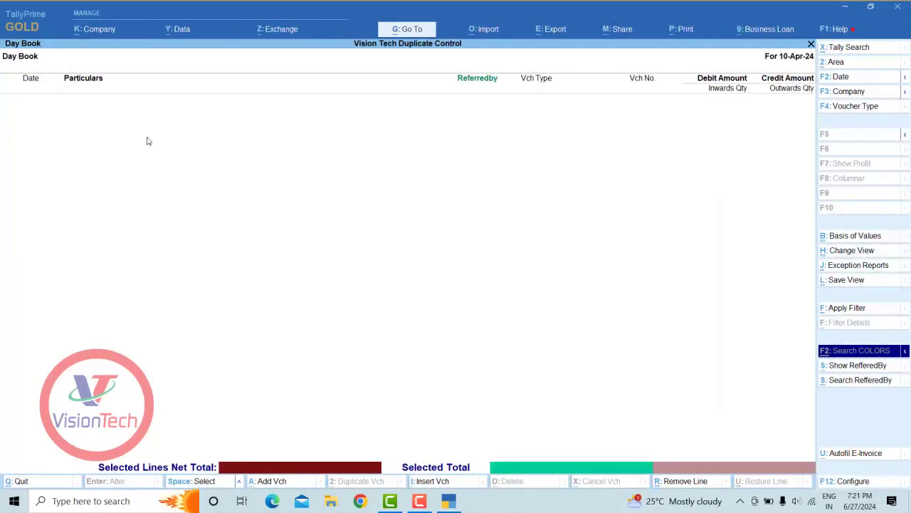
key("alt+F2")
key("Return")
key("Down")
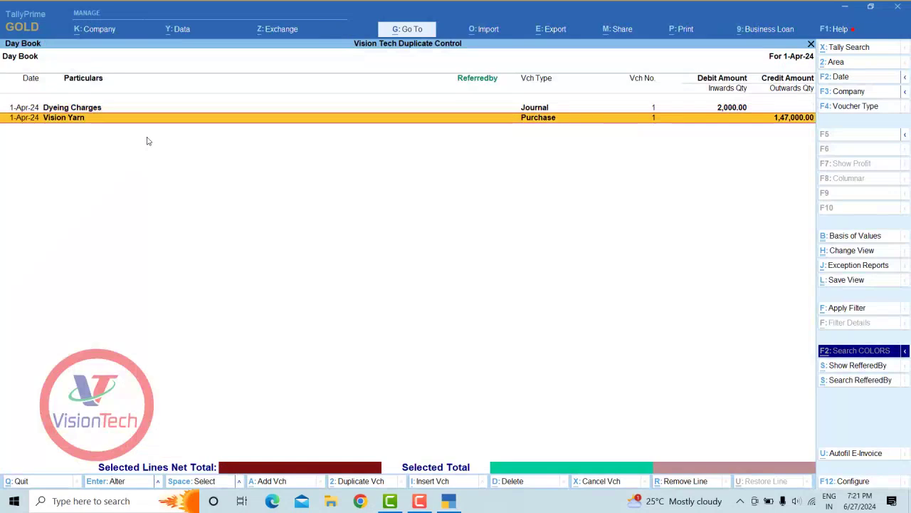
View the Vision Yarn purchase voucher and the reference number in the Dyeing Charges journal voucher
key("Return")
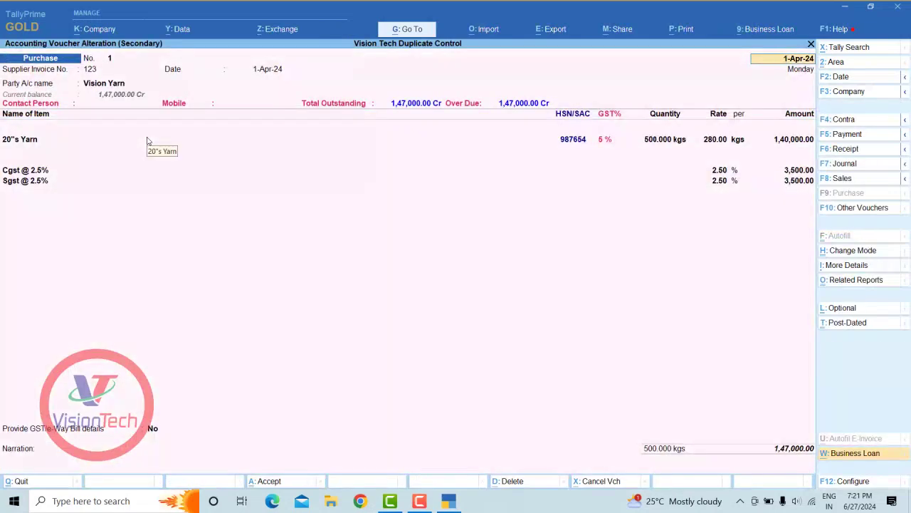
key("Escape")
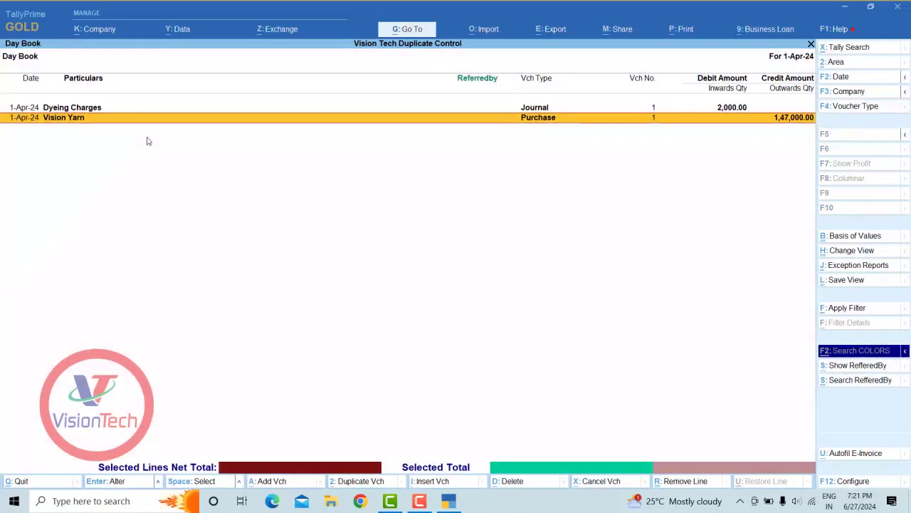
key("Up")
key("Return")
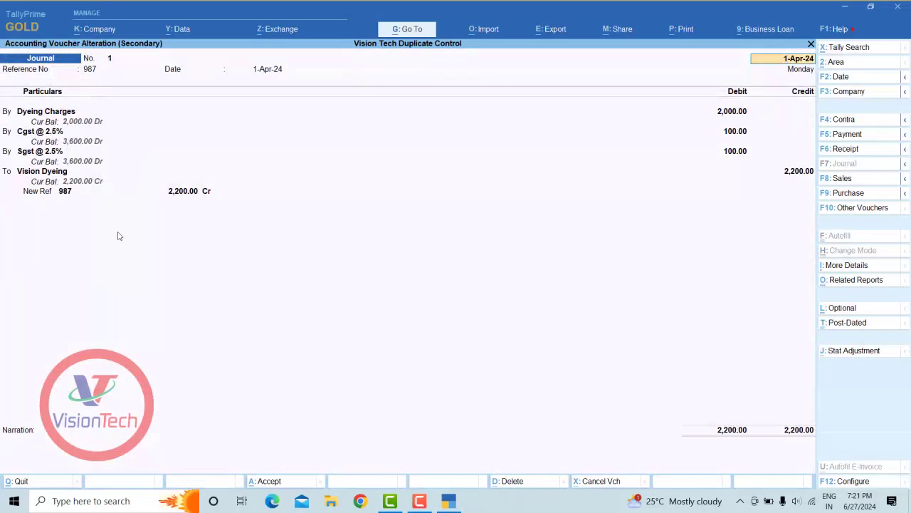
Compare the supplier invoice number in the Vision Yarn purchase voucher with the reference number in the Dyeing Charges journal voucher
key("BackSpace")
key("Escape")
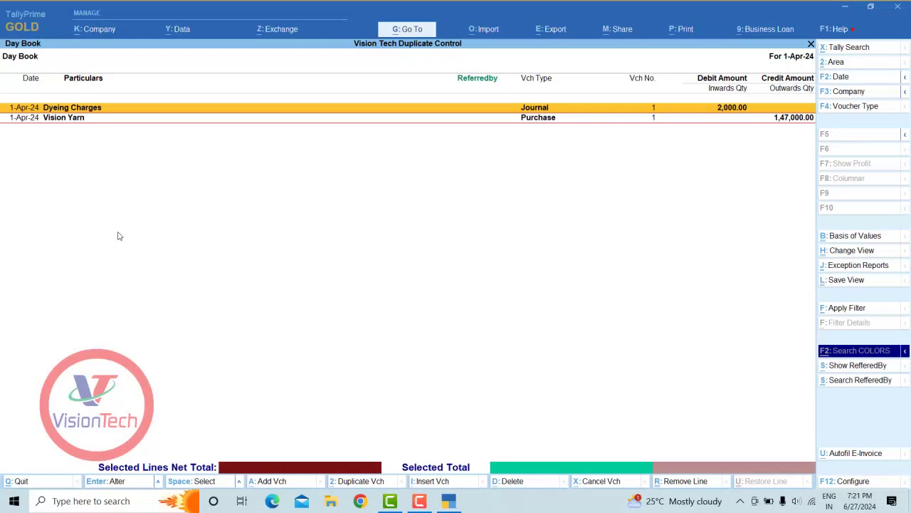
key("Down")
key("Return")
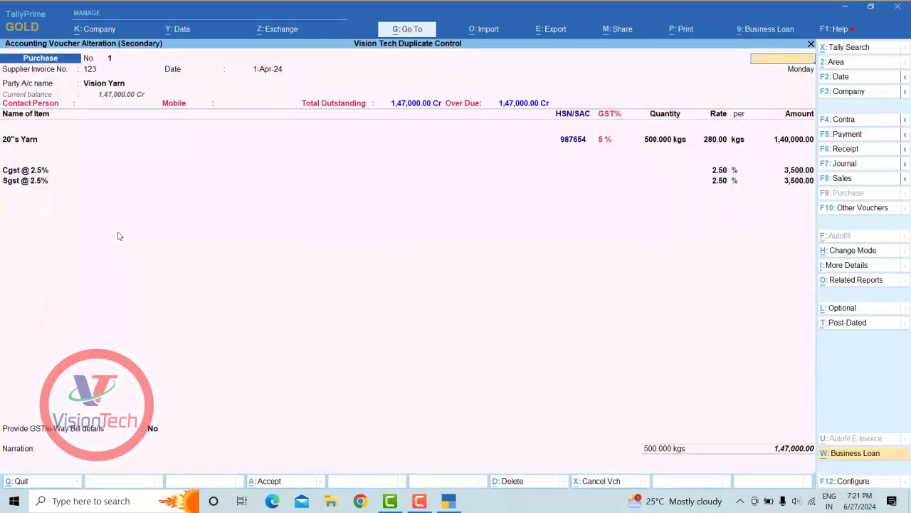
key("Escape")
key("Up")
key("Return")
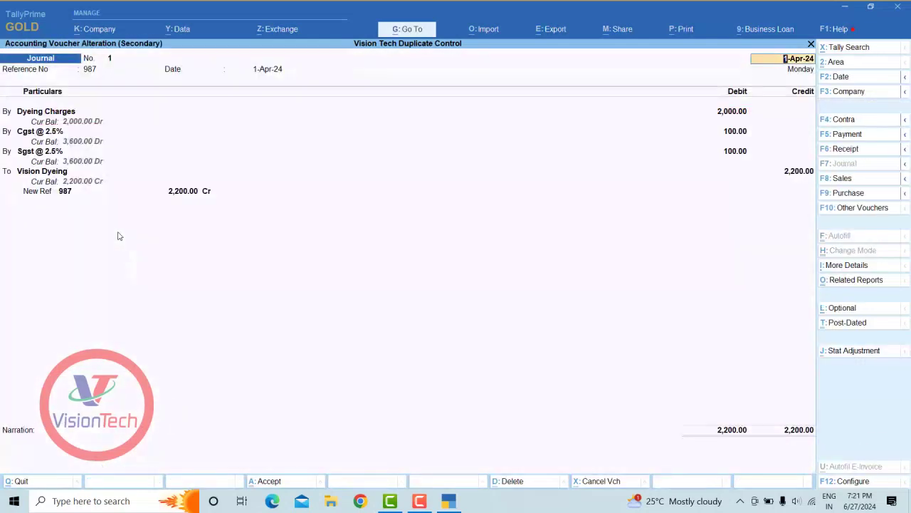
key("Escape")
key("Return")
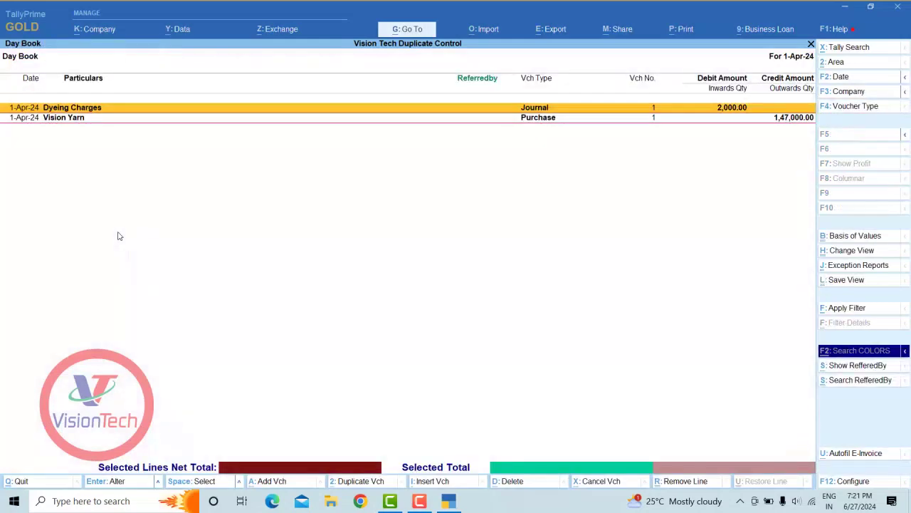
key("Return")
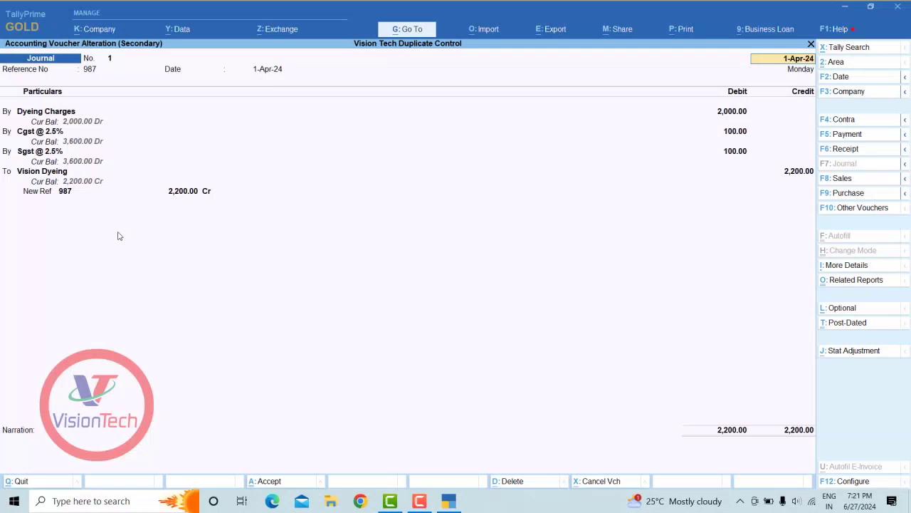
key("Escape")
key("Return")
key("Down")
key("Return")
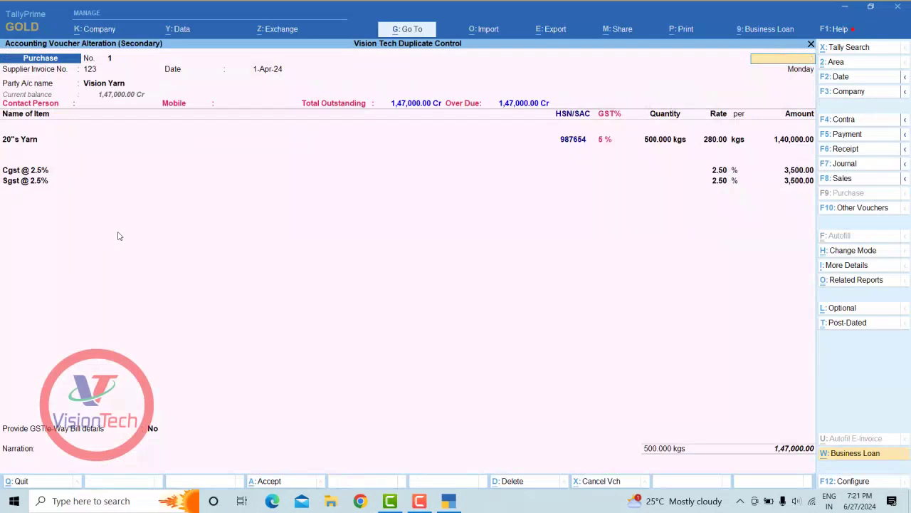
key("Escape")
key("y")
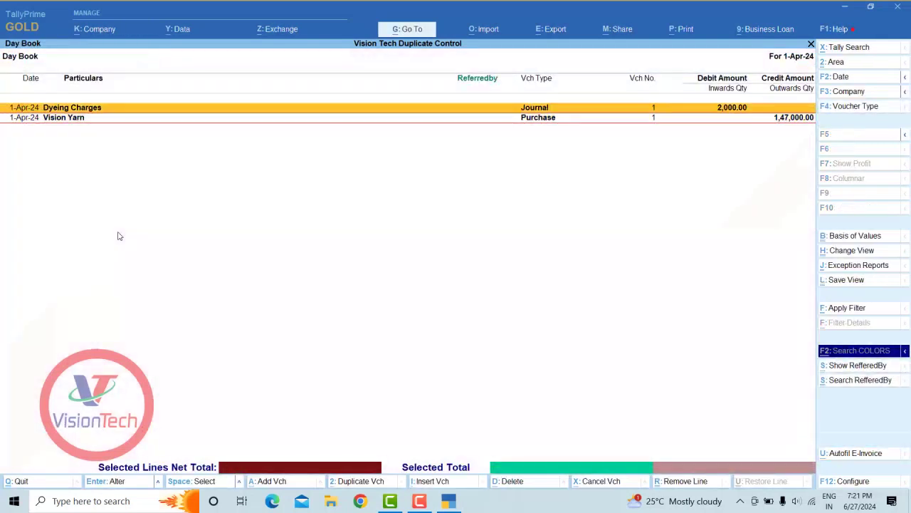
key("Return")
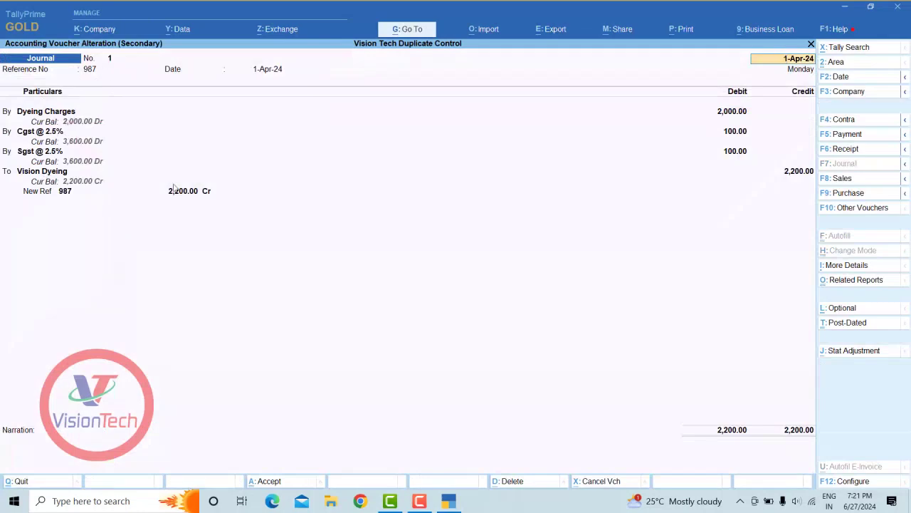
key("Escape")
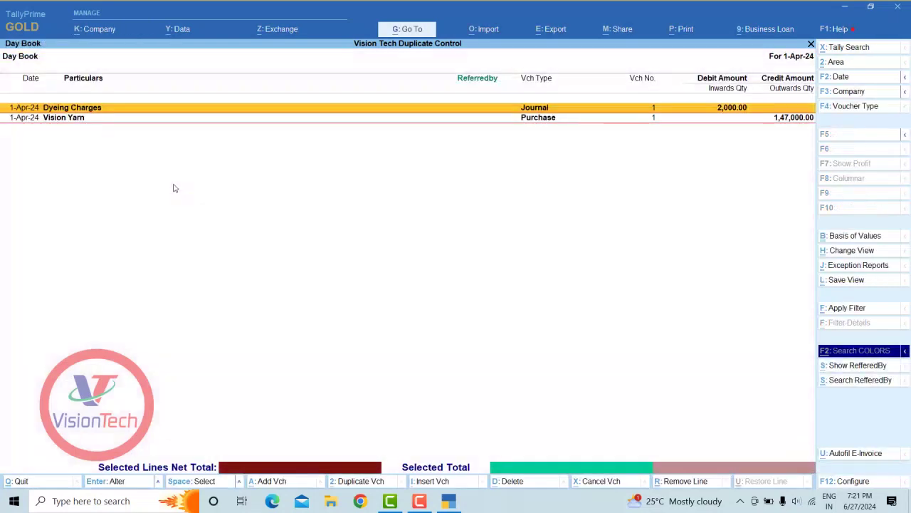
Leave the Day Book and start a new journal voucher dated 1-Apr-24
key("Escape")
key("Down")
key("Down")
key("Down")
key("Down")
key("Up")
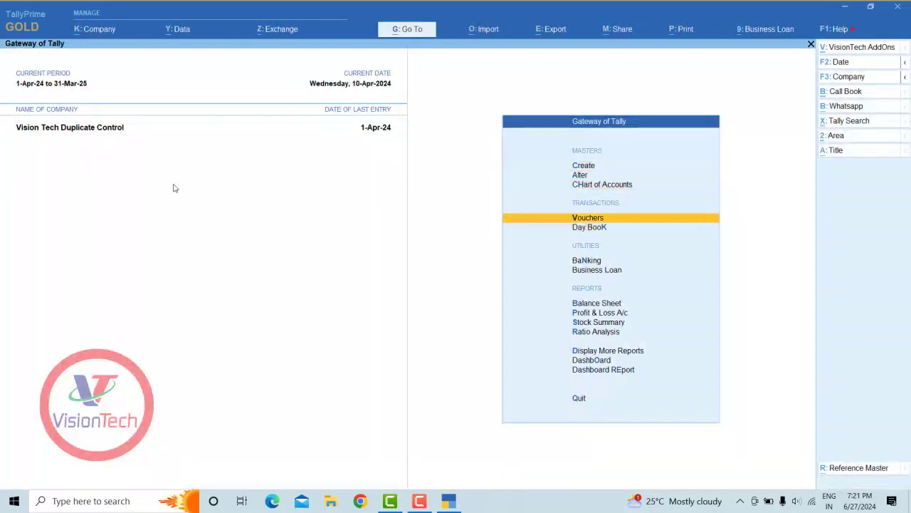
key("Return")
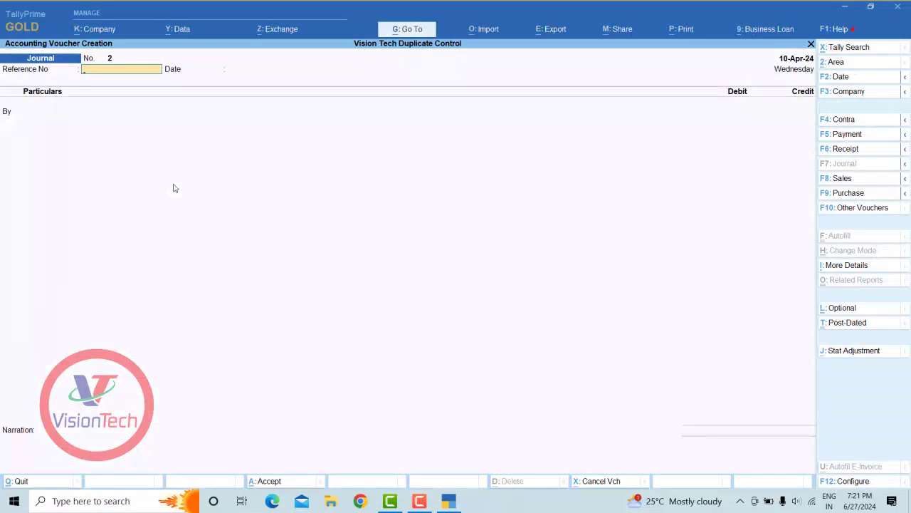
key("F2")
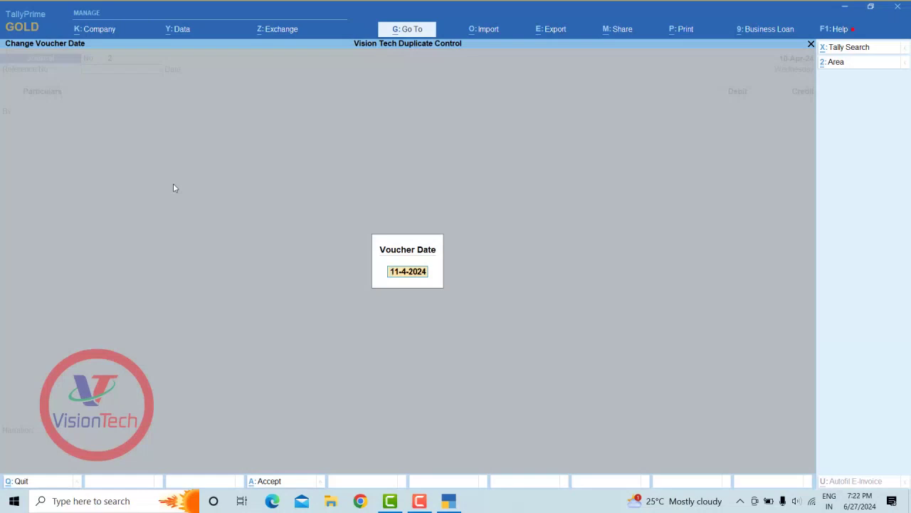
type("1-4")
key("Return")
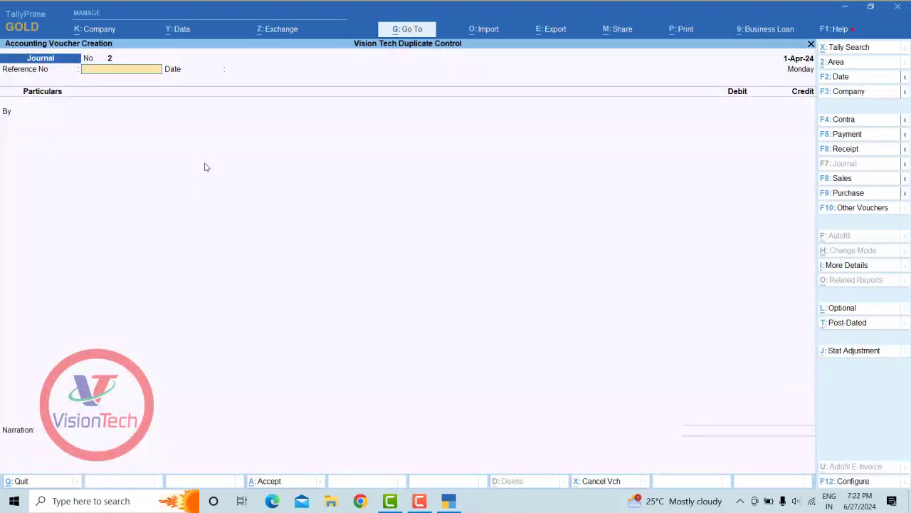
Enter reference number 987 dated 1-Apr-24 and debit 2,000 to the Dyeing Charges ledger
type("987")
key("Return")
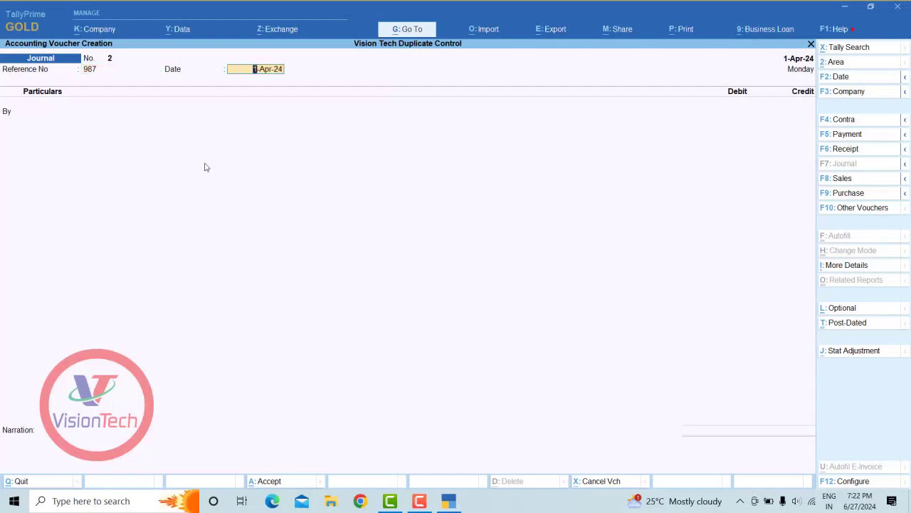
key("Return")
key("Down")
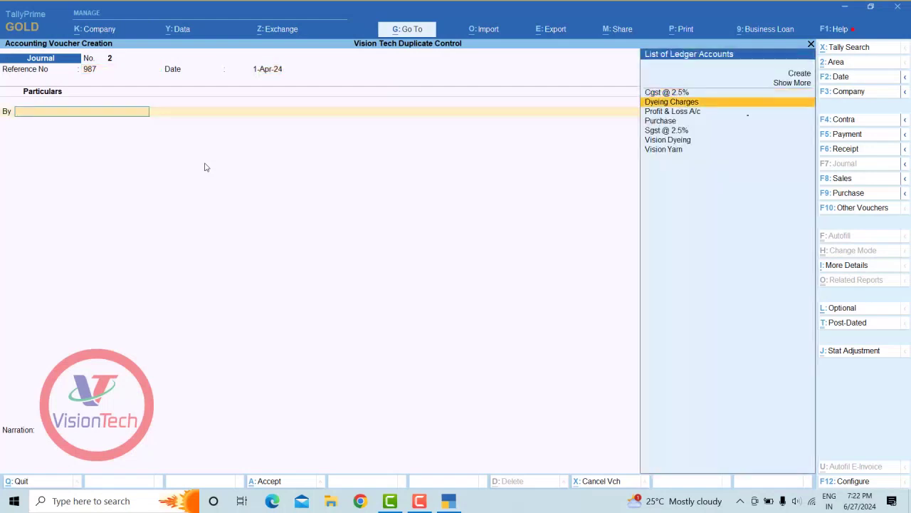
key("Return")
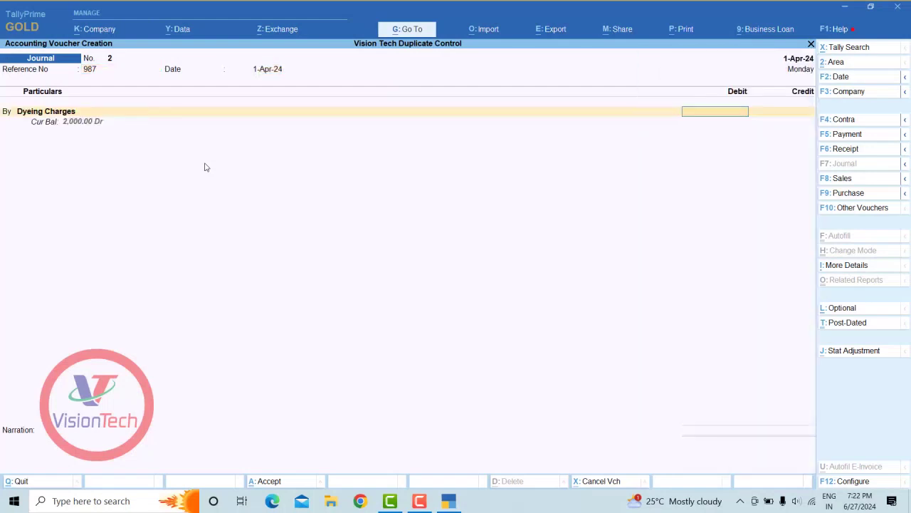
type("2000")
key("Return")
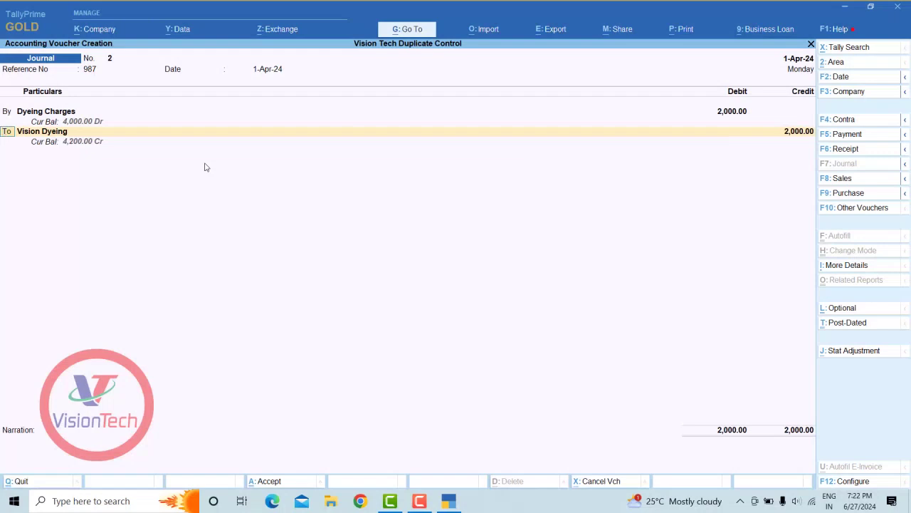
Try to debit Vision Dyeing on the journal's second line, and set that line's ledger to Cgst @ 2.5% instead
key("b")
key("Return")
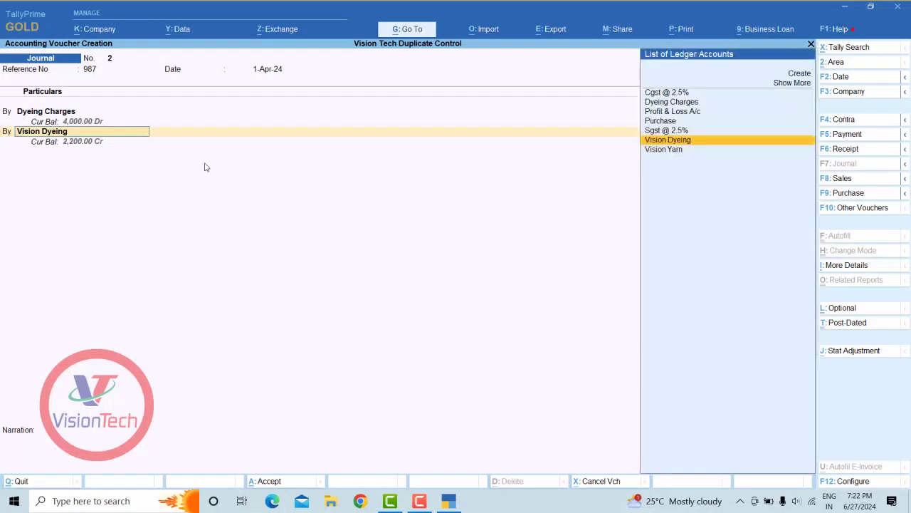
key("Return")
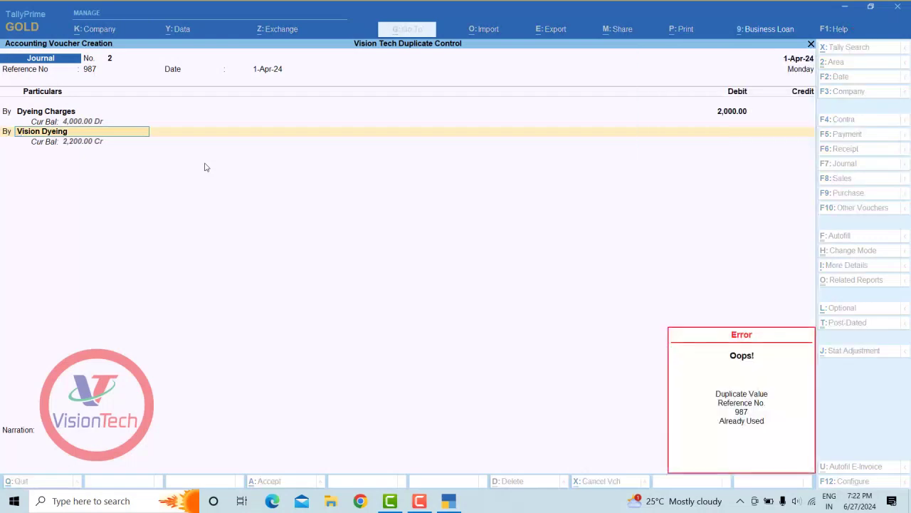
key("Escape")
key("Up")
key("Up")
key("Up")
key("Up")
key("Up")
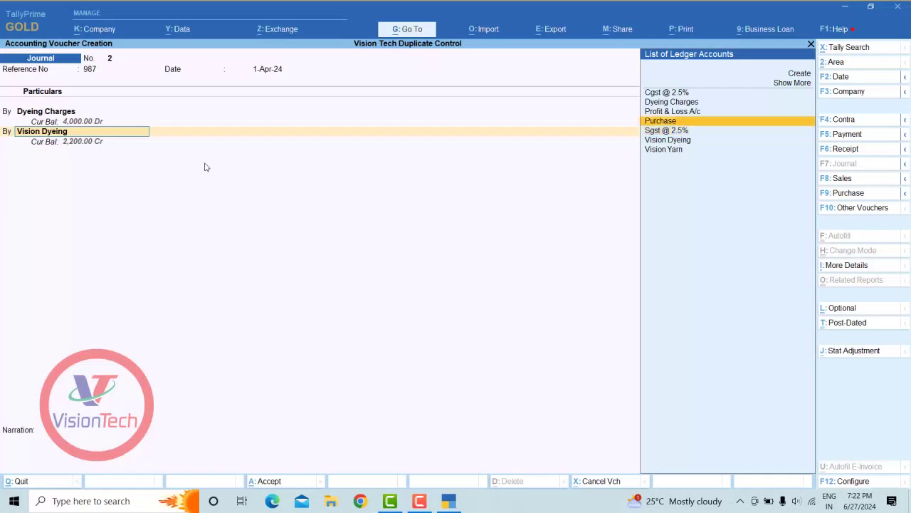
key("Return")
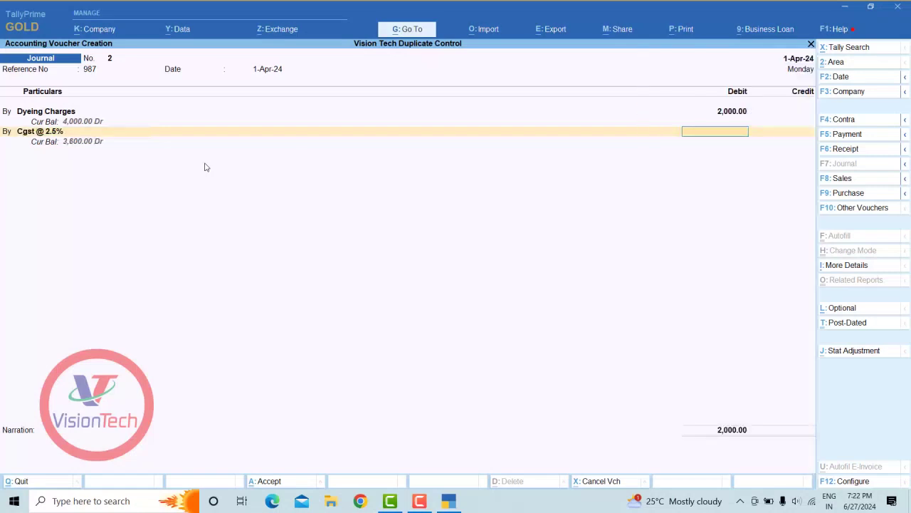
Switch the second line to a credit entry and try to use the party Vision Dyeing with reference number 987
key("BackSpace")
key("BackSpace")
type("t")
key("Return")
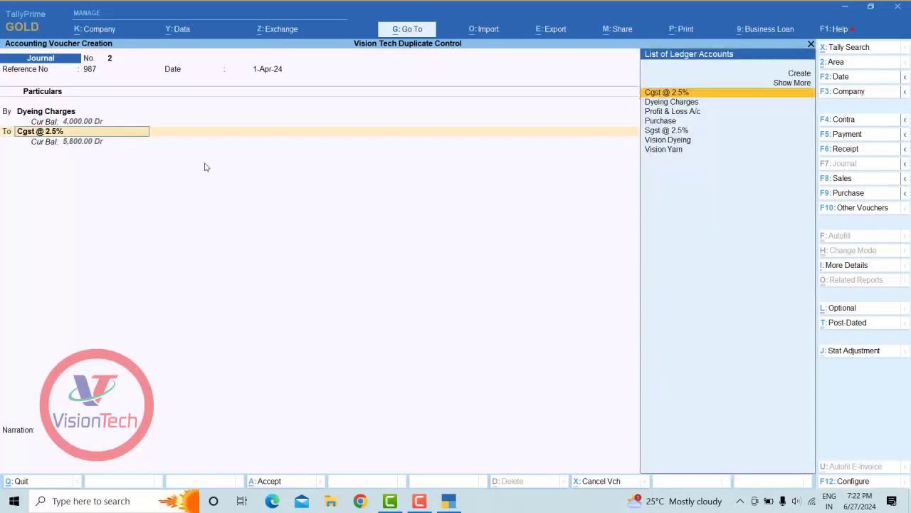
key("Down")
key("Down")
key("Down")
key("Down")
key("Down")
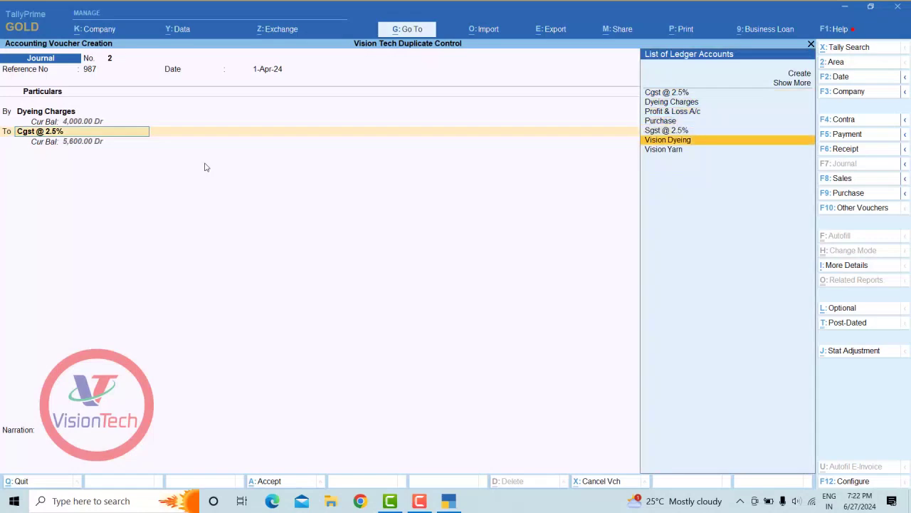
key("Return")
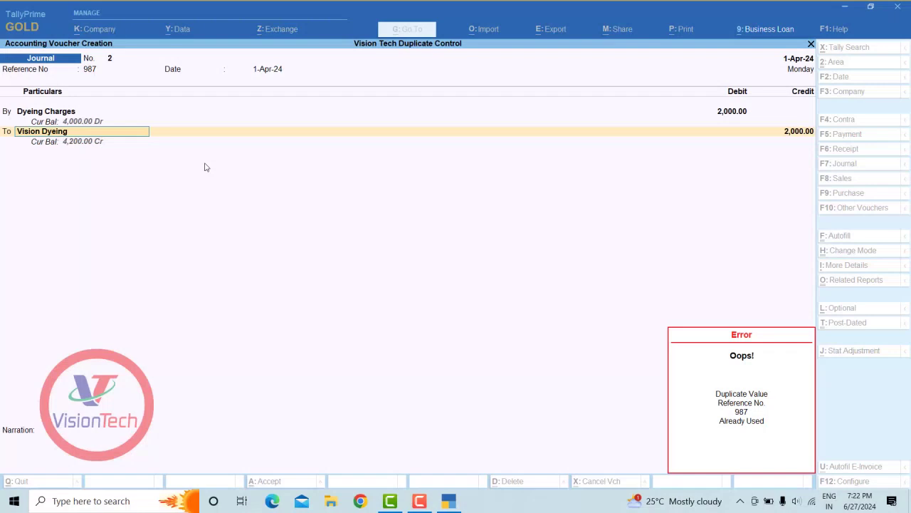
key("Escape")
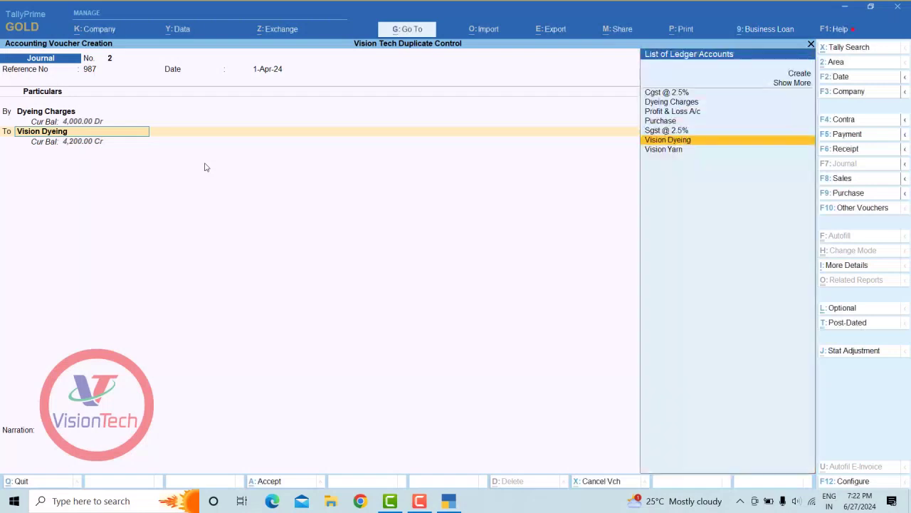
Quit the journal voucher without saving and return to the Gateway of Tally
key("Escape")
key("Escape")
key("Return")
key("Escape")
key("Escape")
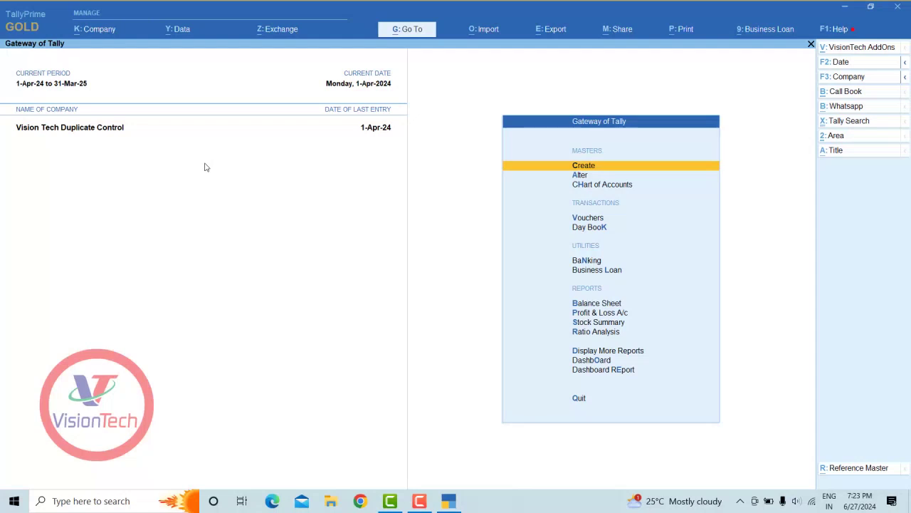
Quit TallyPrime from the Gateway of Tally and confirm the exit
key("Escape")
key("Escape")
key("Escape")
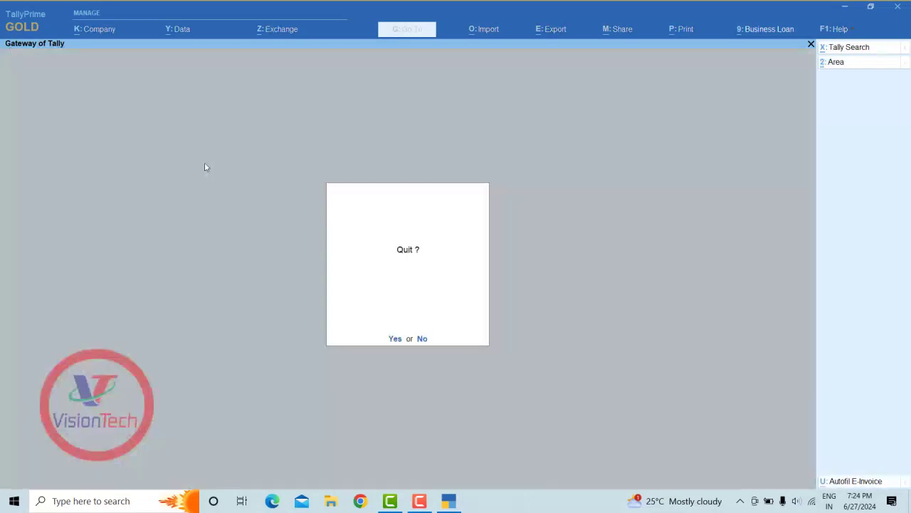
key("y")
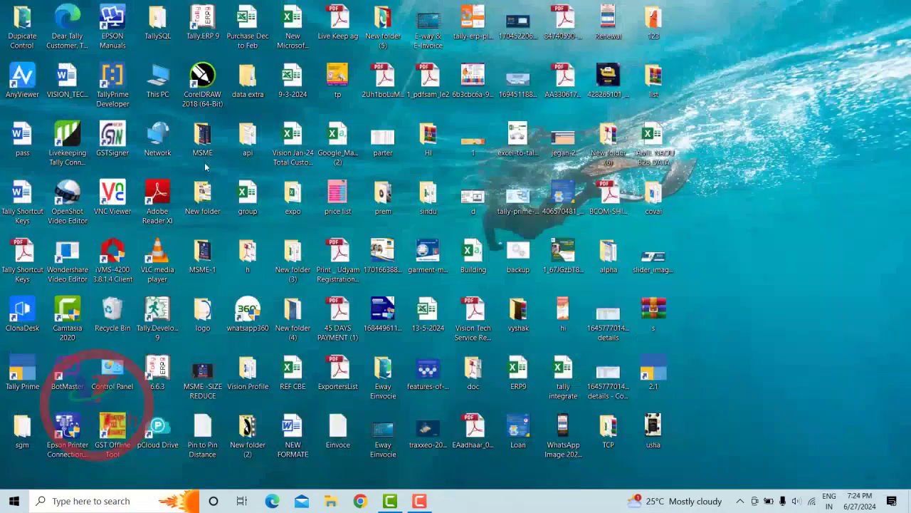